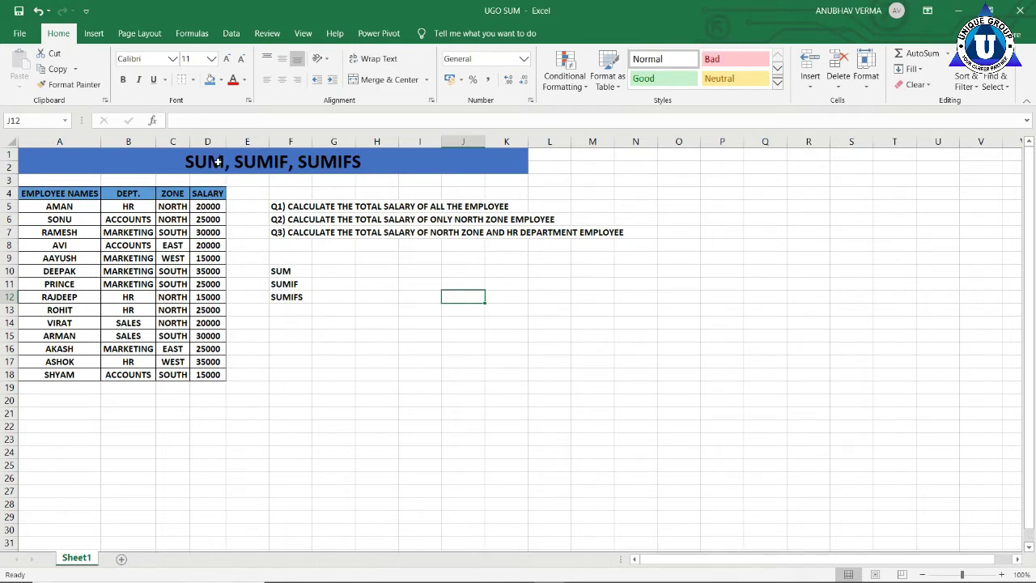
# Select the salaries D5:D18 to preview their total, then pick cell G10 for the answer
pyautogui.moveTo(212, 208); pyautogui.dragTo(205, 376)
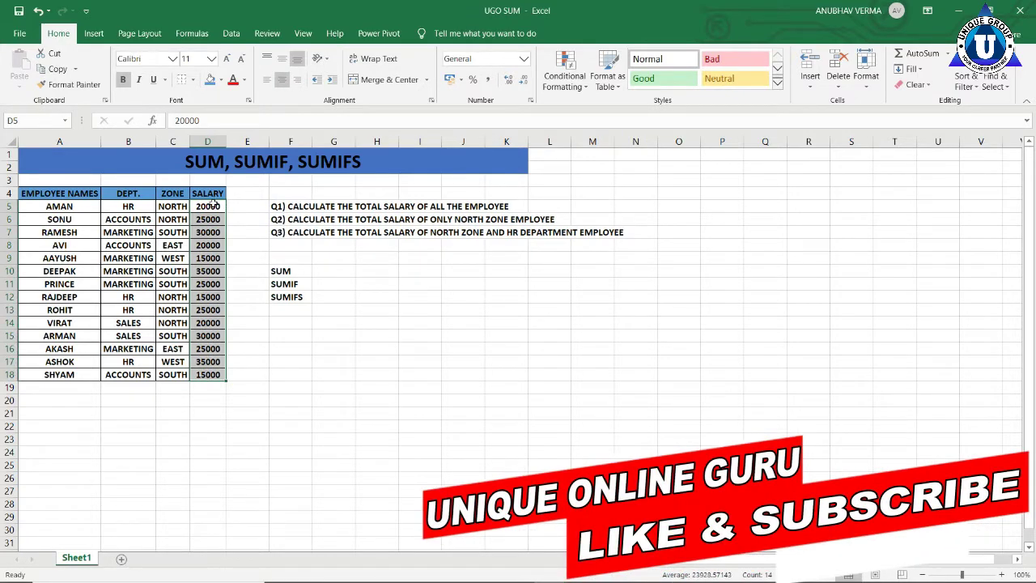
pyautogui.moveTo(212, 207); pyautogui.dragTo(202, 373)
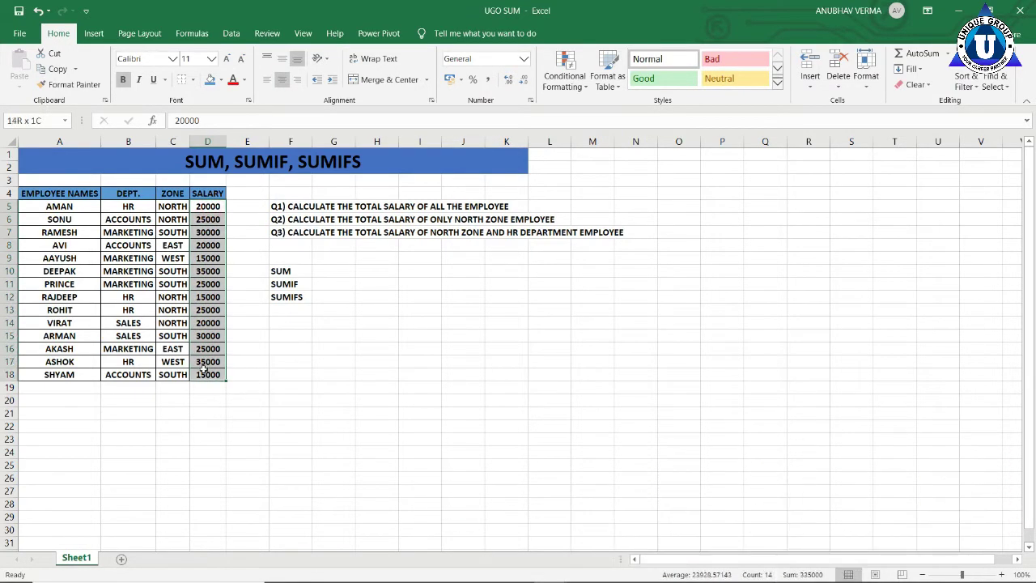
pyautogui.click(276, 347)
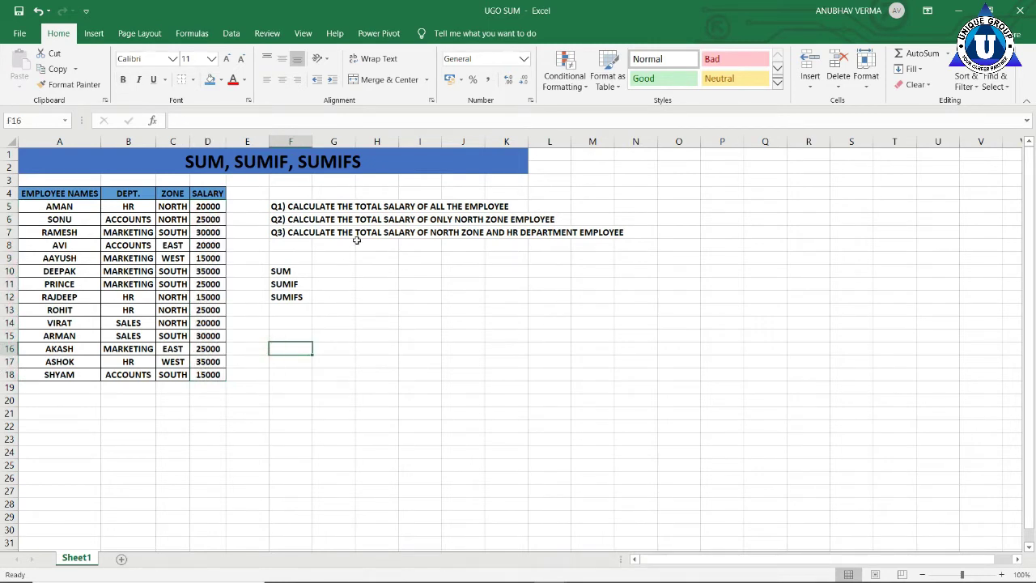
pyautogui.moveTo(216, 206); pyautogui.dragTo(194, 374)
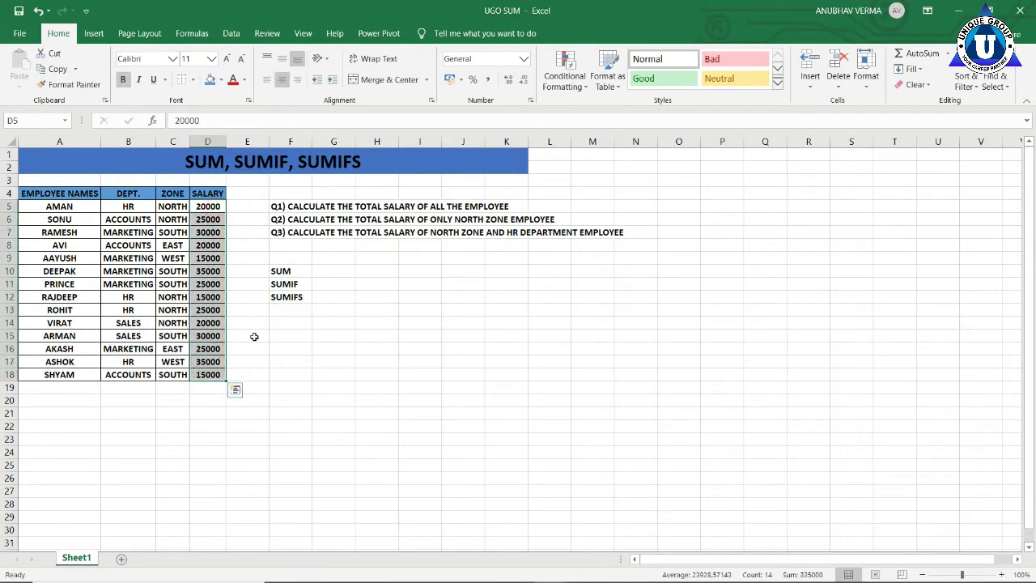
pyautogui.click(354, 272)
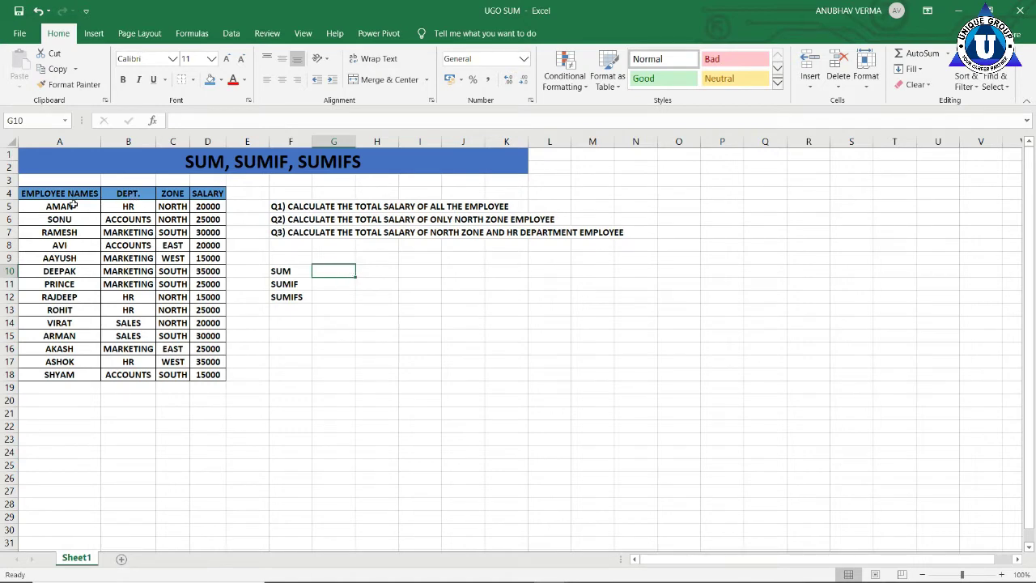
pyautogui.moveTo(71, 206); pyautogui.dragTo(59, 374)
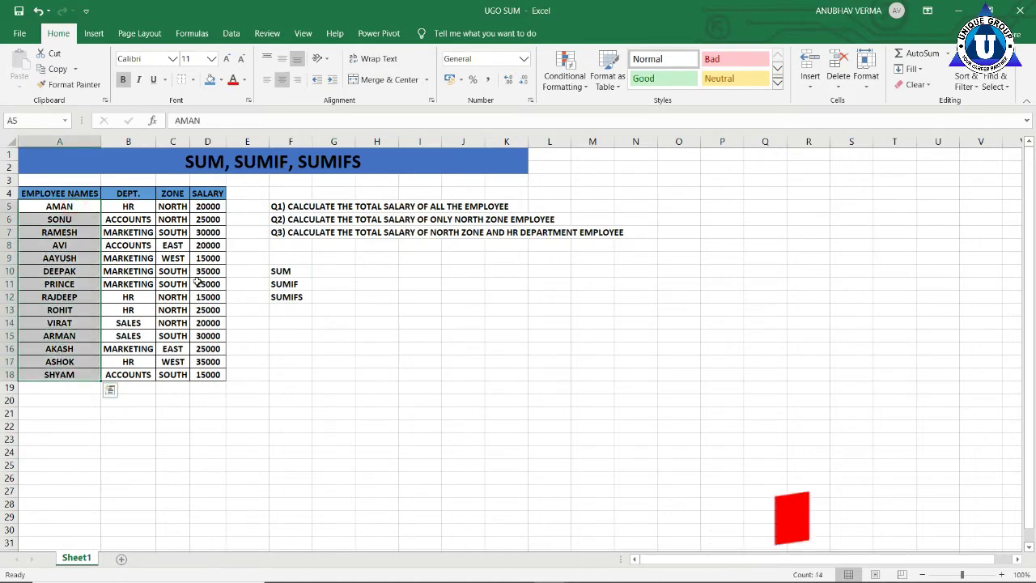
pyautogui.moveTo(209, 206); pyautogui.dragTo(209, 374)
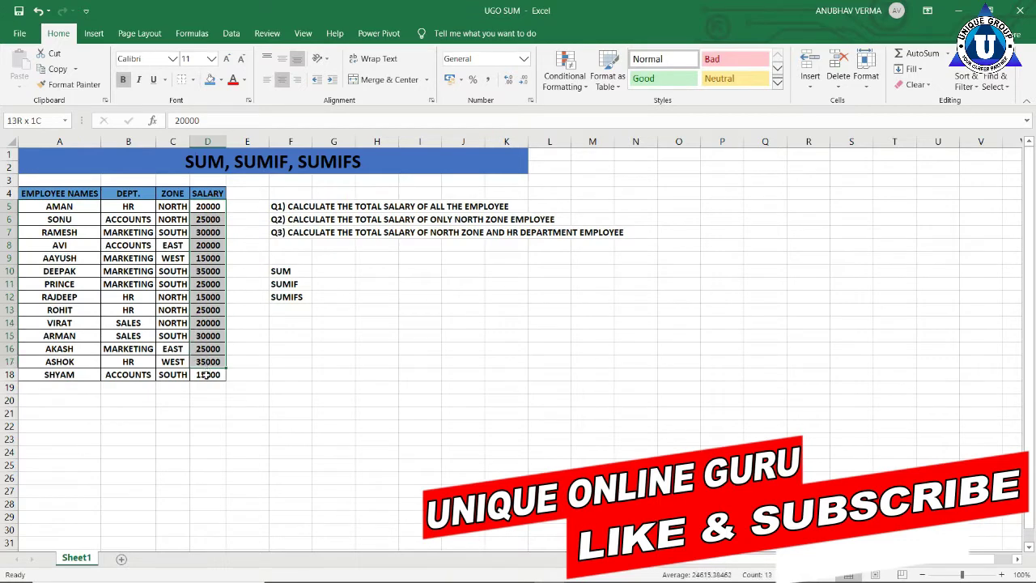
pyautogui.click(325, 276)
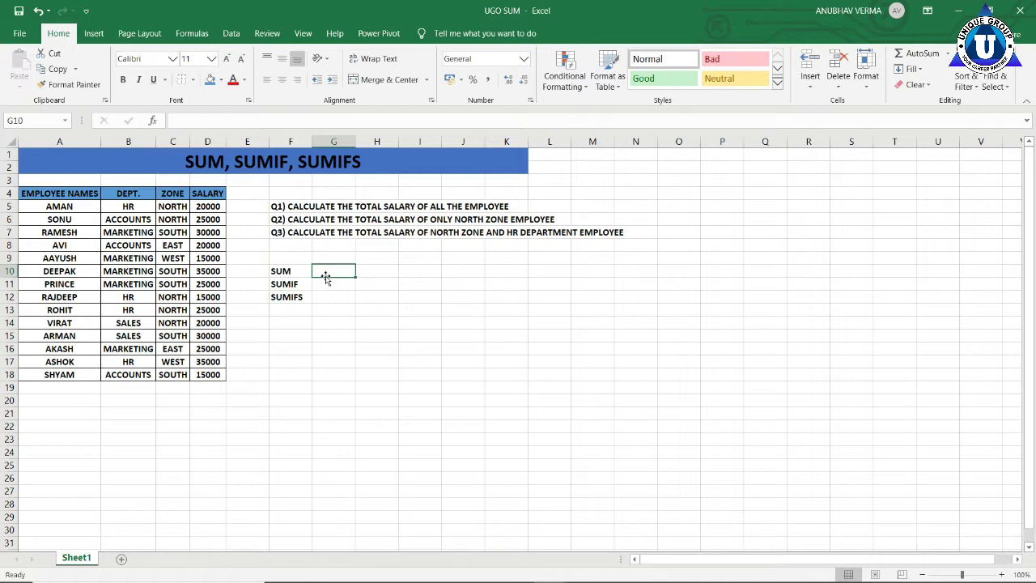
# Enter =SUM(D5:D18) in G10 to total all salaries
pyautogui.write('=')
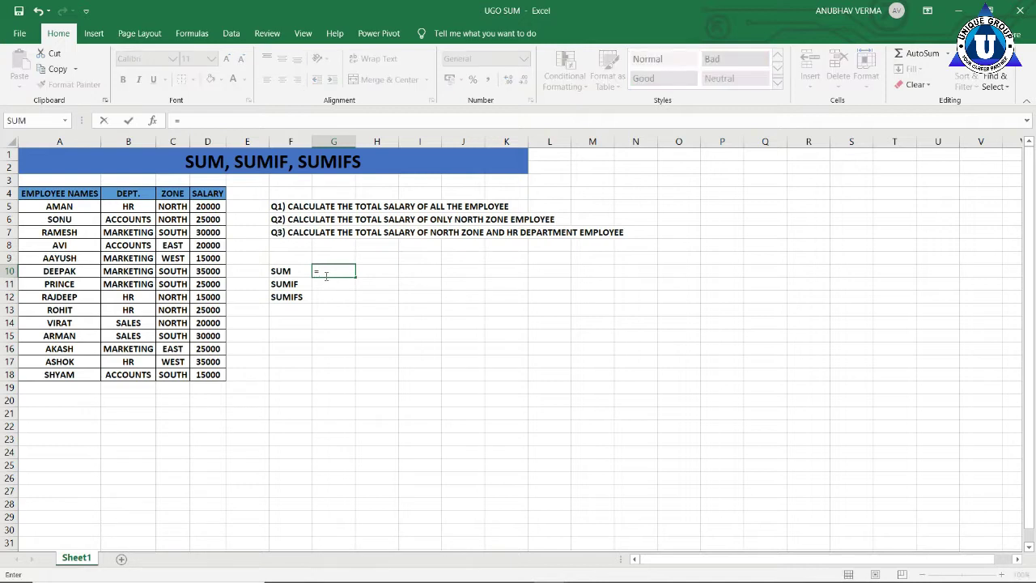
pyautogui.write('sum')
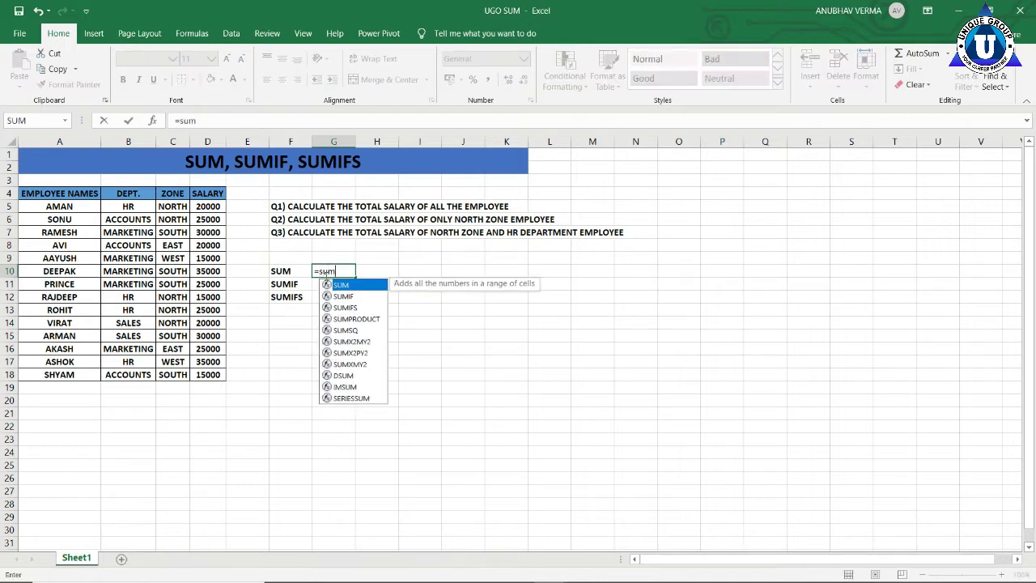
pyautogui.press('Tab')
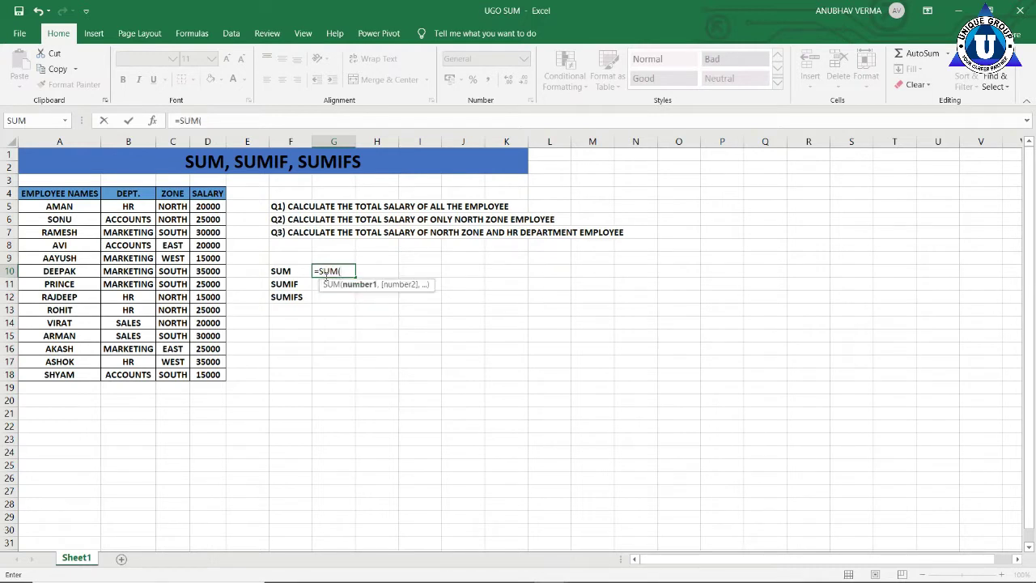
pyautogui.moveTo(208, 206); pyautogui.dragTo(200, 374)
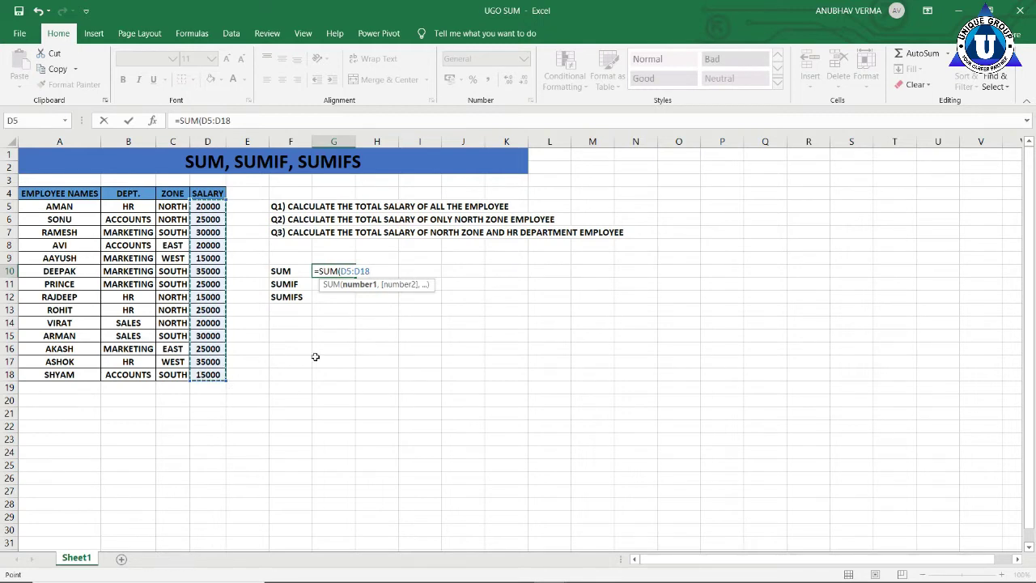
pyautogui.write(')')
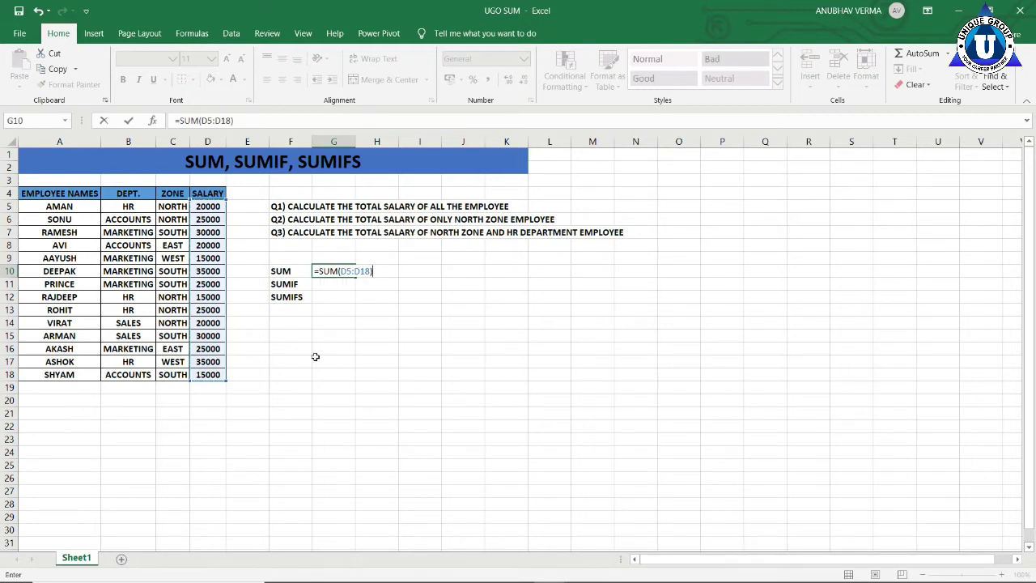
pyautogui.press('Return')
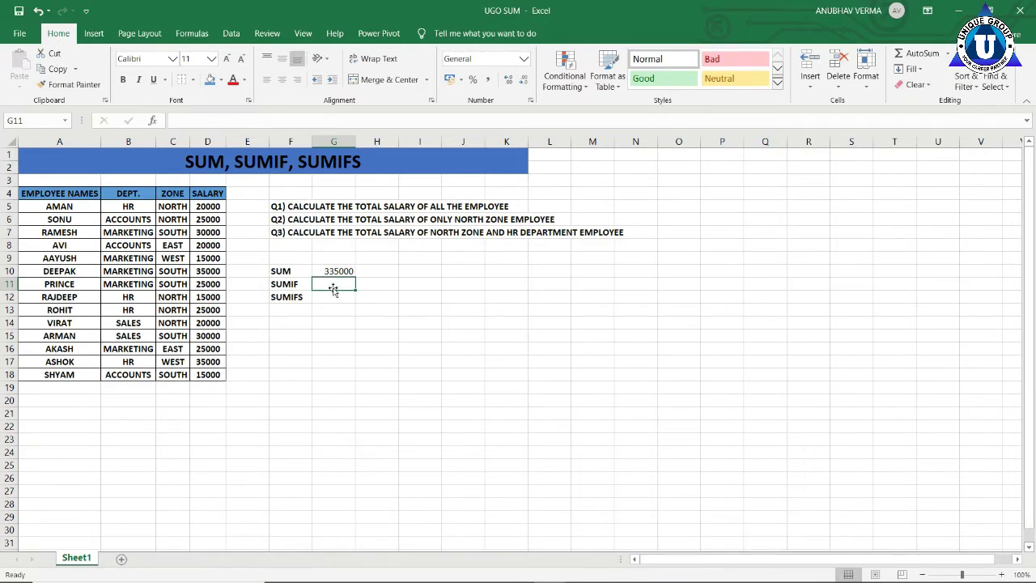
# Enter =SUMIF(C5:C18,C5,D5:D18) in G11 to total NORTH zone salaries, 105000
pyautogui.write('=')
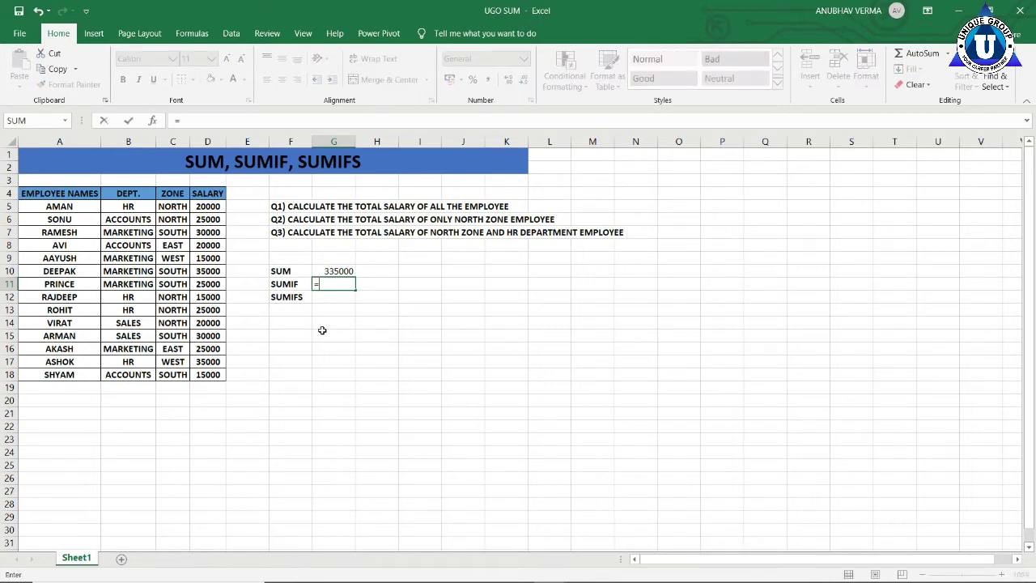
pyautogui.write('sumif')
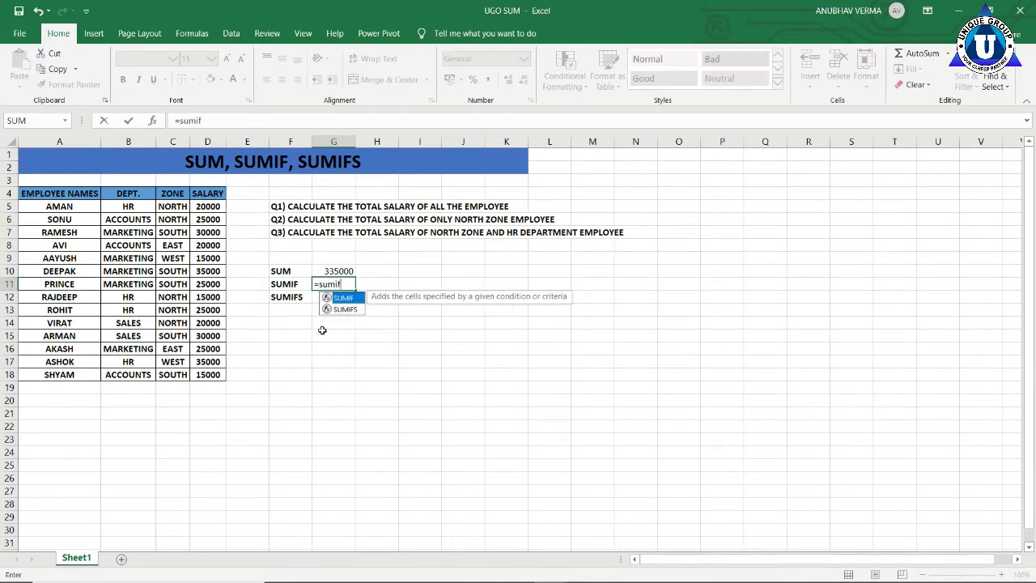
pyautogui.press('Tab')
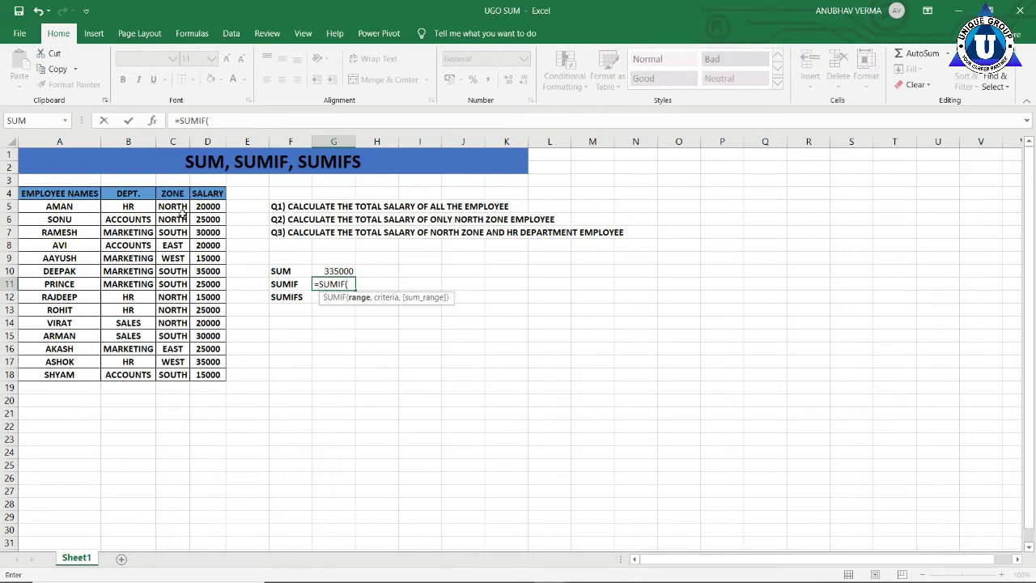
pyautogui.moveTo(179, 208); pyautogui.dragTo(171, 373)
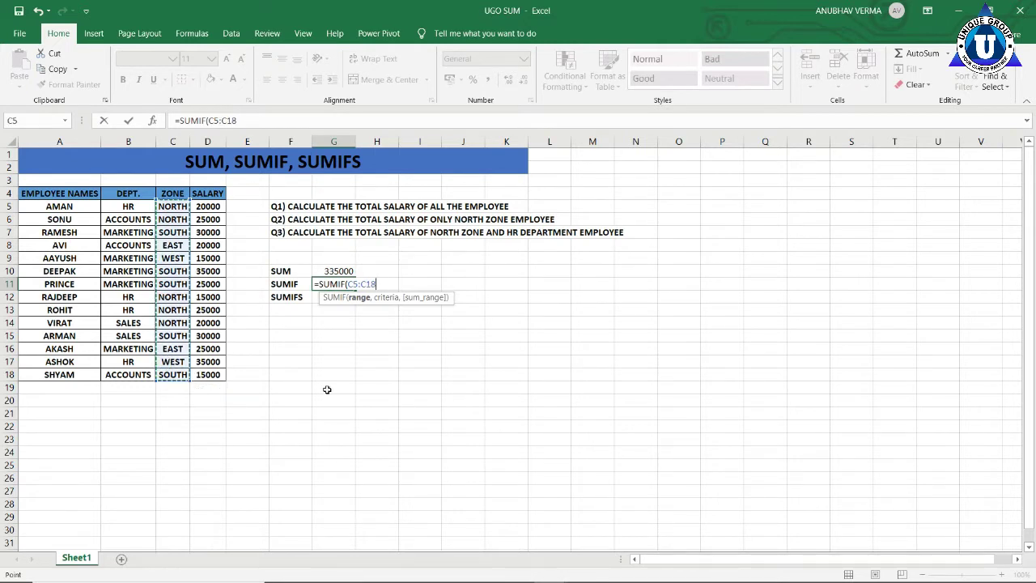
pyautogui.write(',')
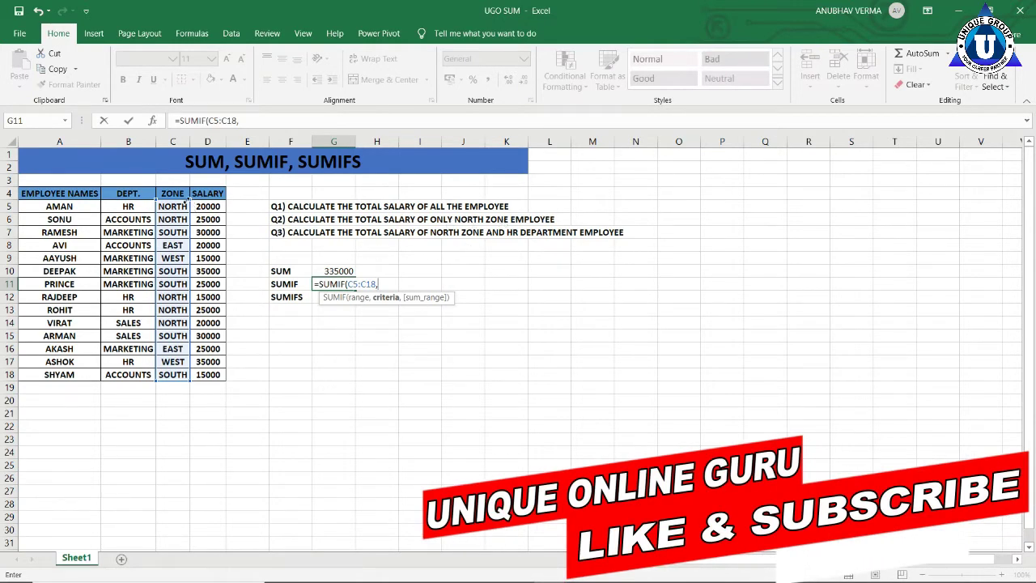
pyautogui.click(174, 206)
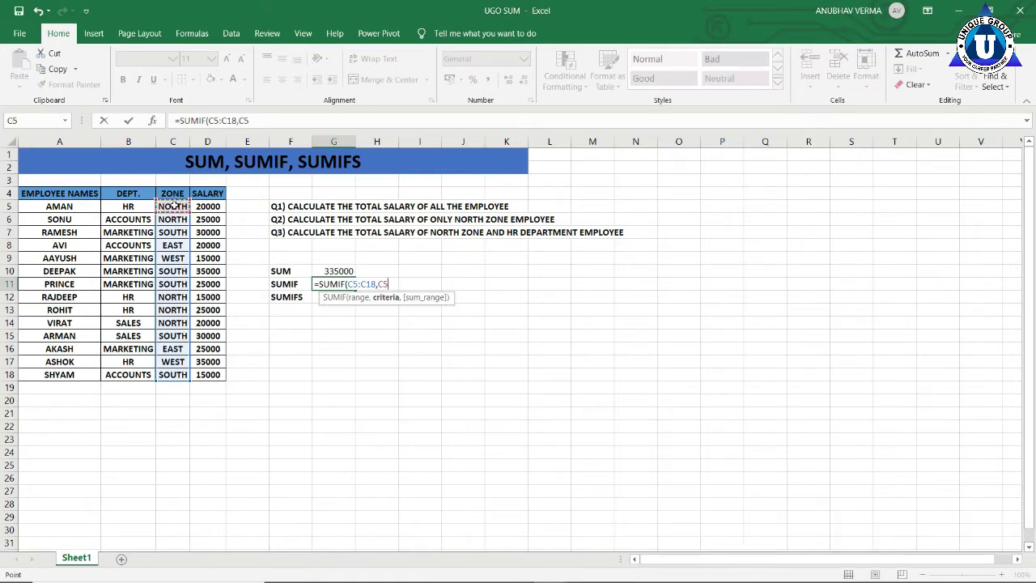
pyautogui.write(',')
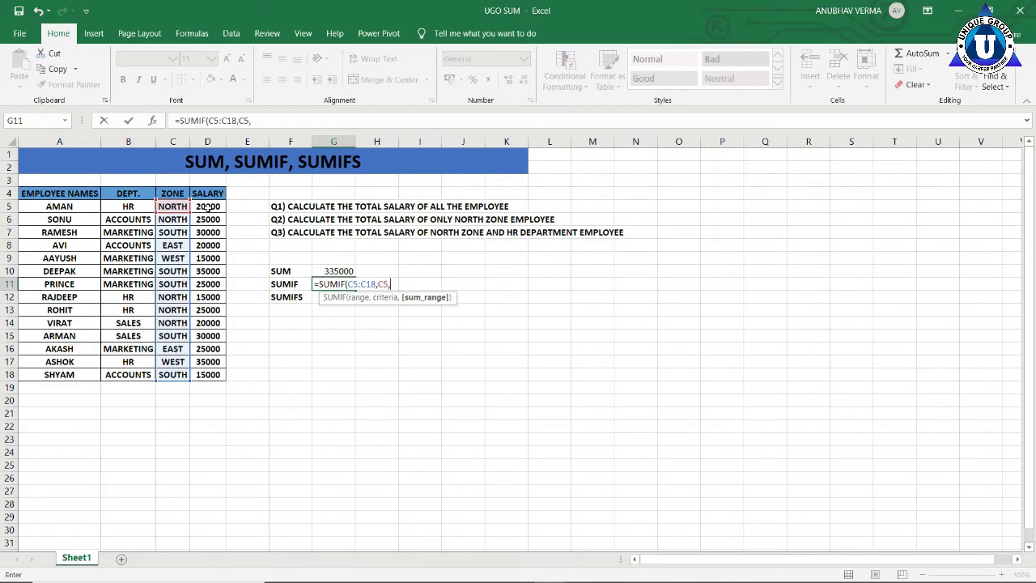
pyautogui.moveTo(209, 206); pyautogui.dragTo(208, 375)
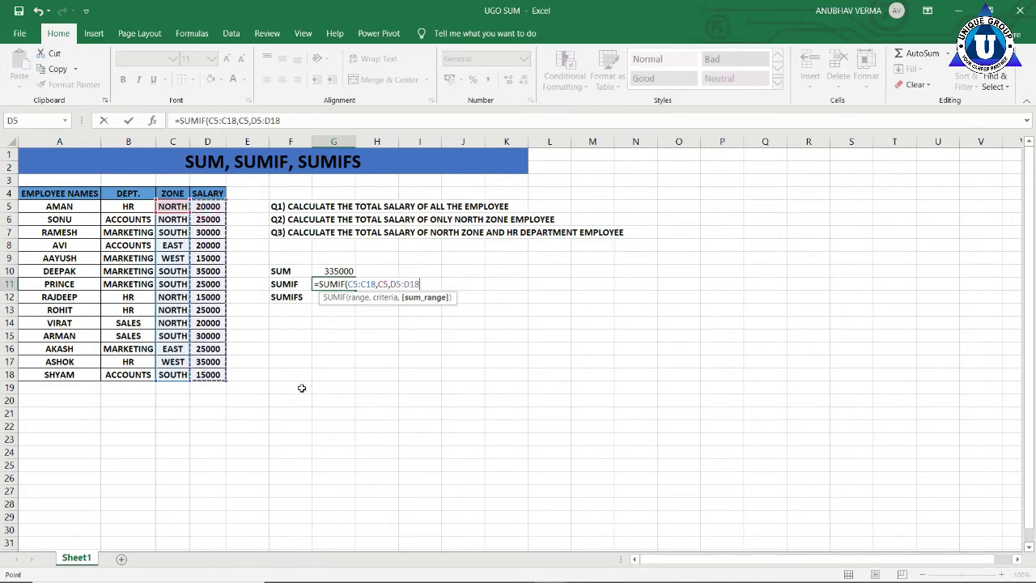
pyautogui.write(')')
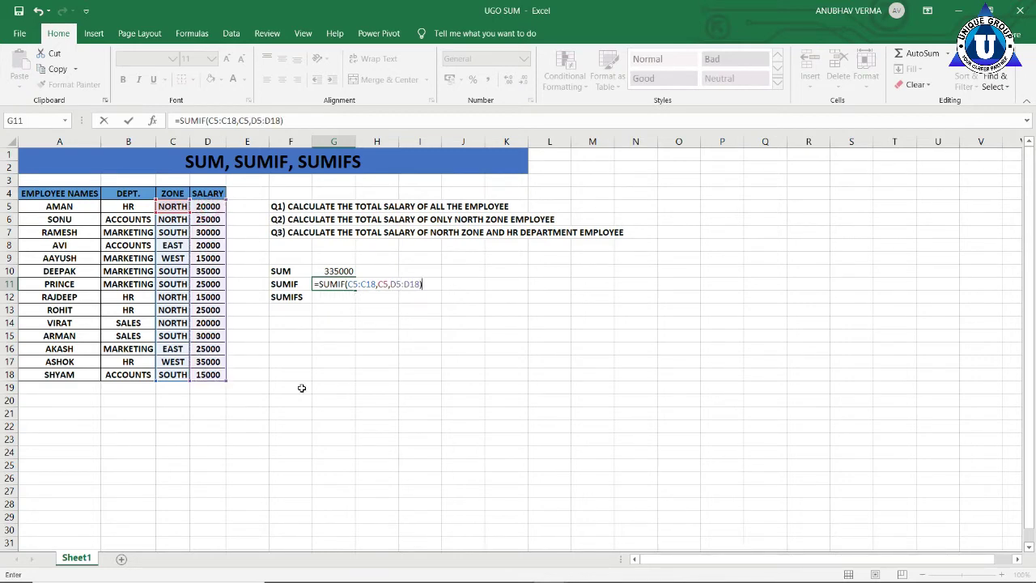
pyautogui.press('Return')
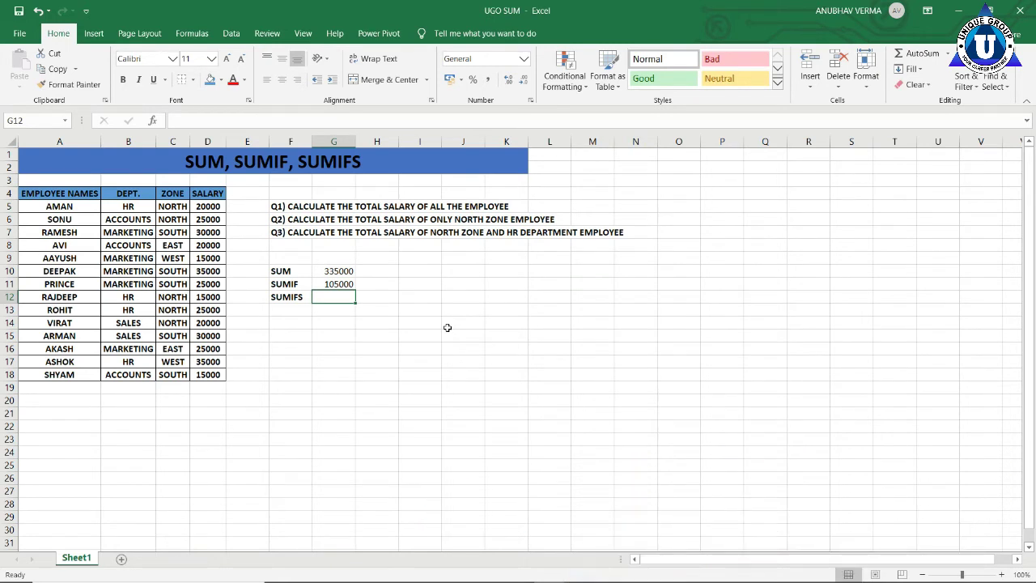
# Enter =SUMIFS(D5:D18,C5:C18,C5,B5:B18,B5) in G12 for NORTH zone HR salaries, 60000
pyautogui.write('=sumi')
pyautogui.write('s')
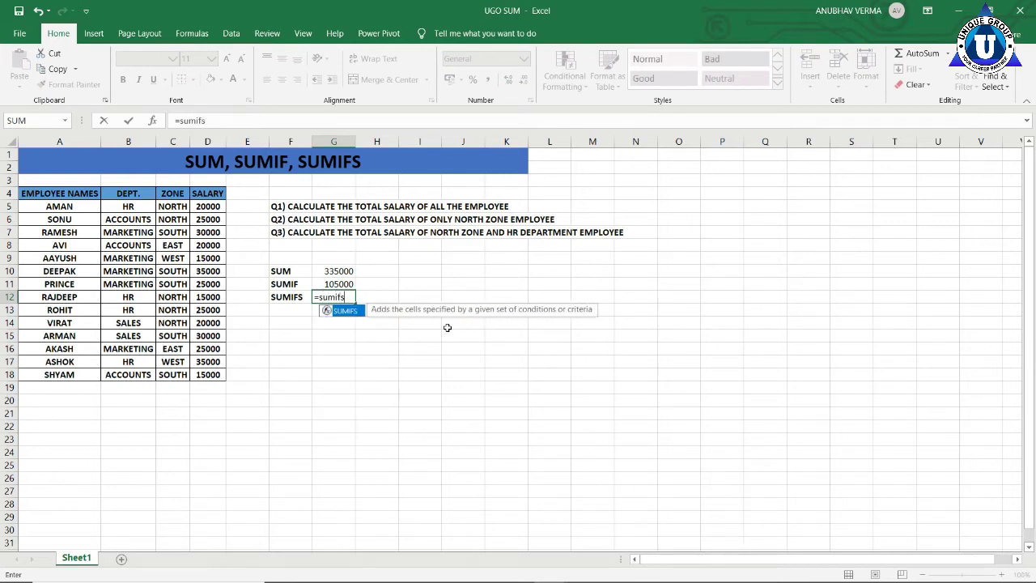
pyautogui.press('Tab')
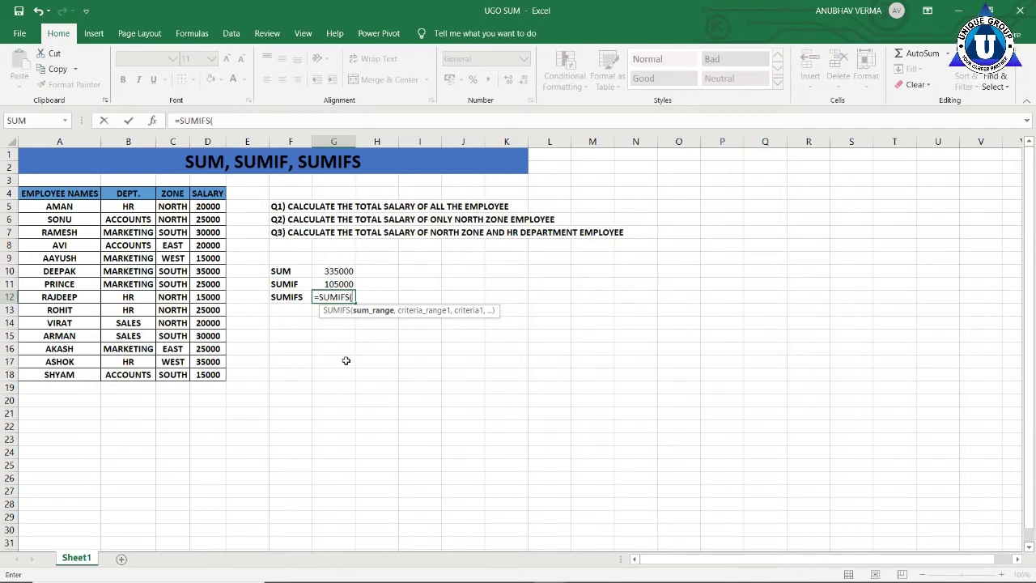
pyautogui.moveTo(215, 209); pyautogui.dragTo(208, 377)
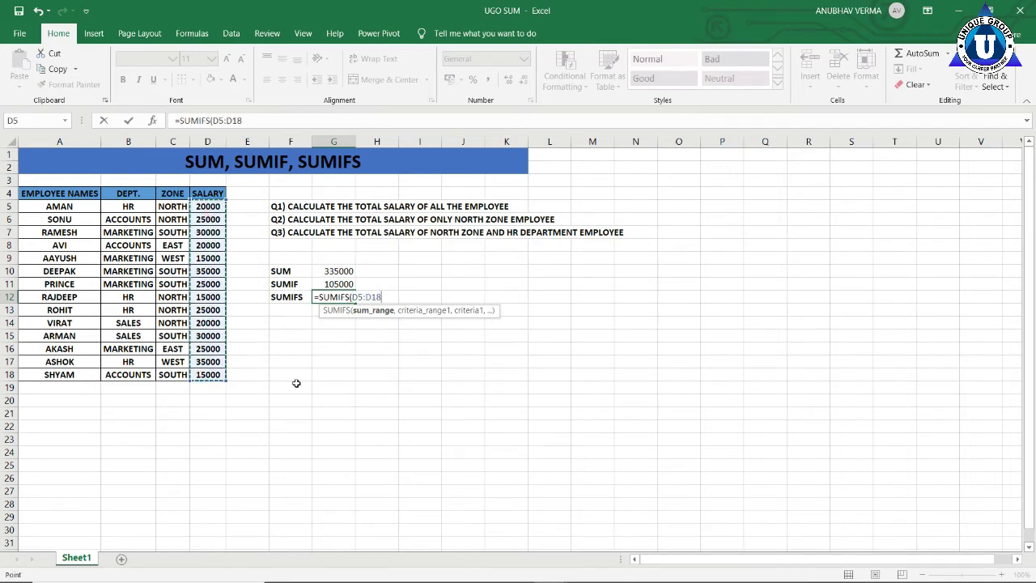
pyautogui.write(',')
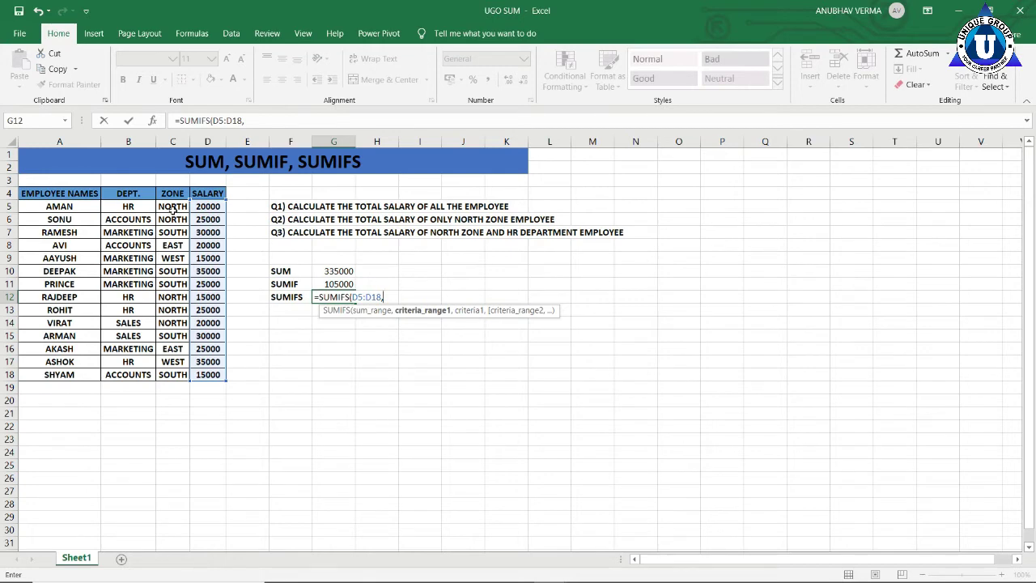
pyautogui.moveTo(173, 207); pyautogui.dragTo(164, 377)
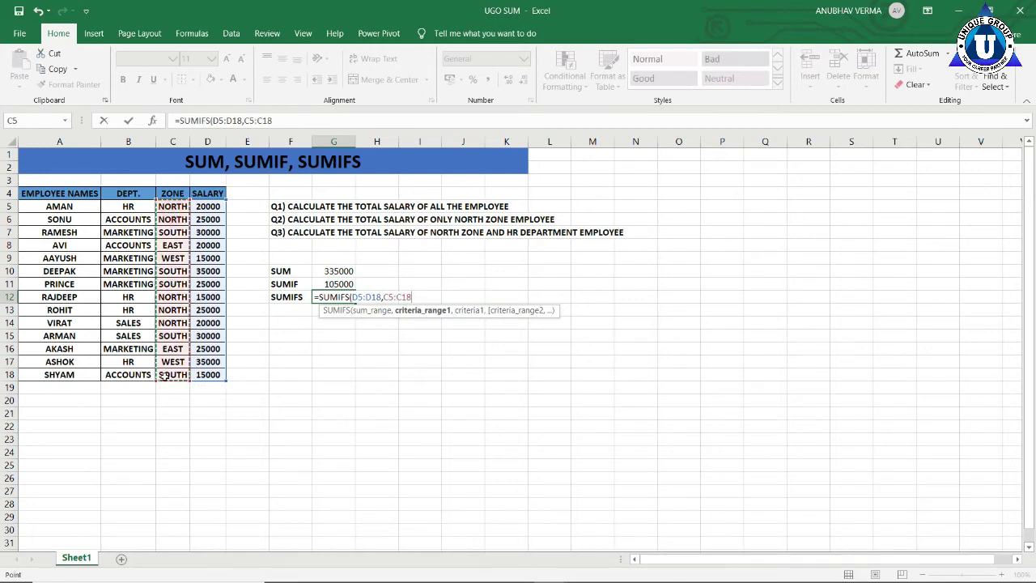
pyautogui.write(',')
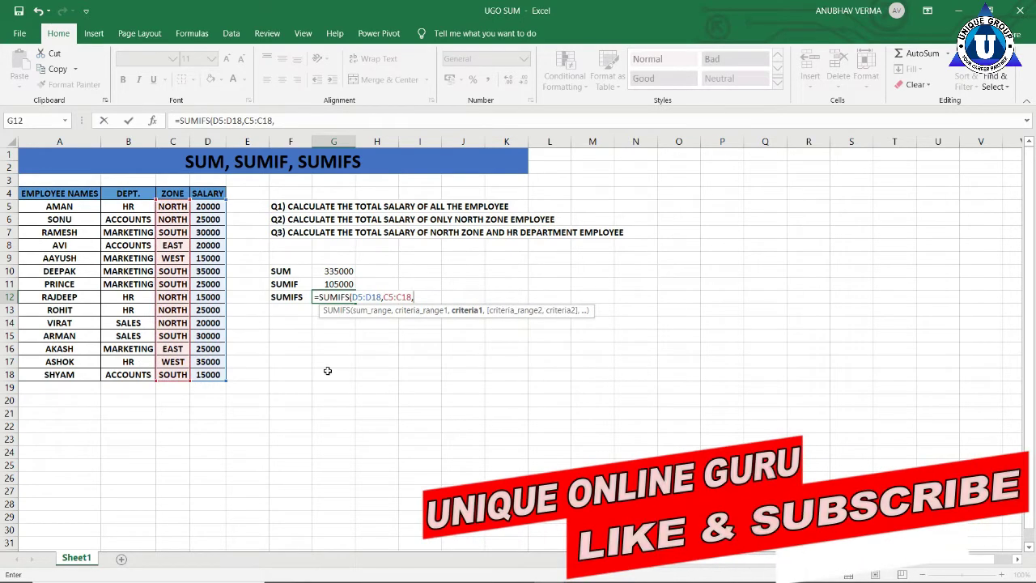
pyautogui.click(174, 205)
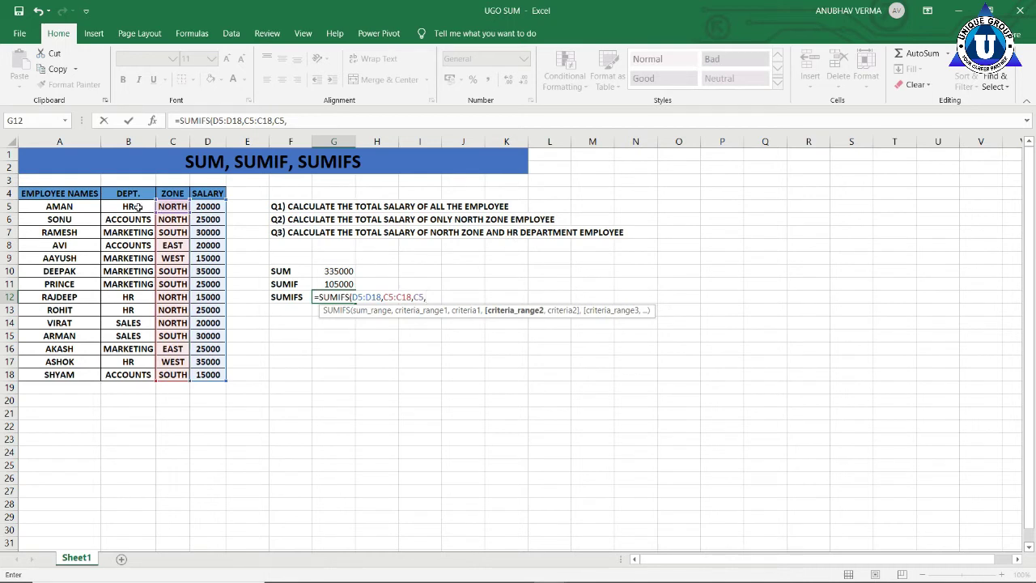
pyautogui.moveTo(138, 207); pyautogui.dragTo(129, 375)
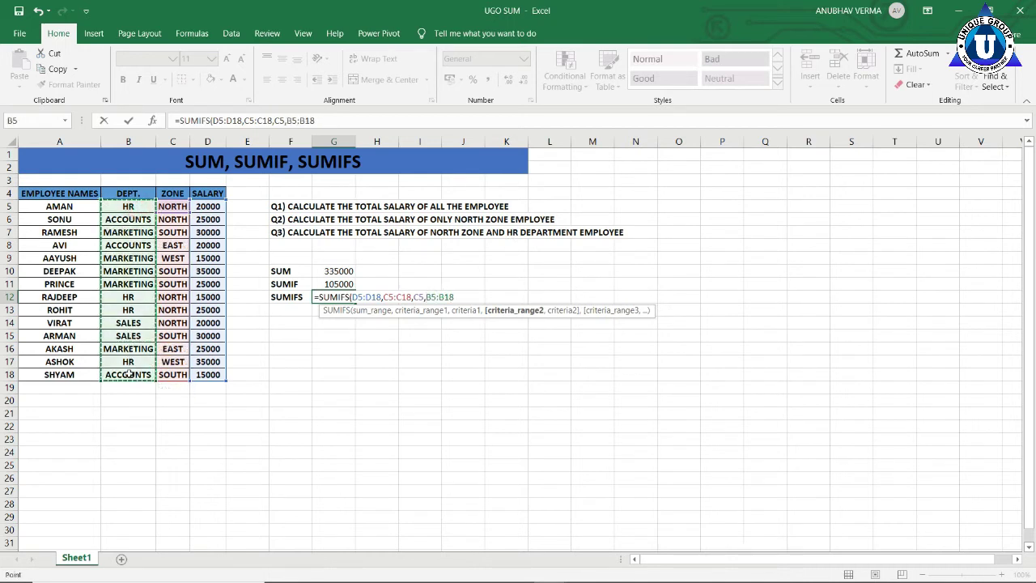
pyautogui.write(',')
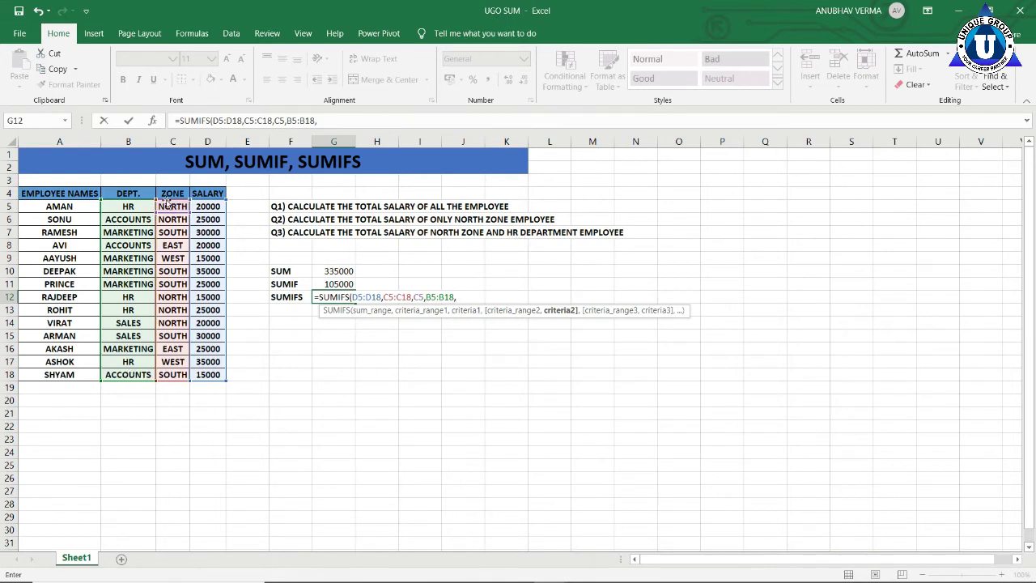
pyautogui.click(129, 207)
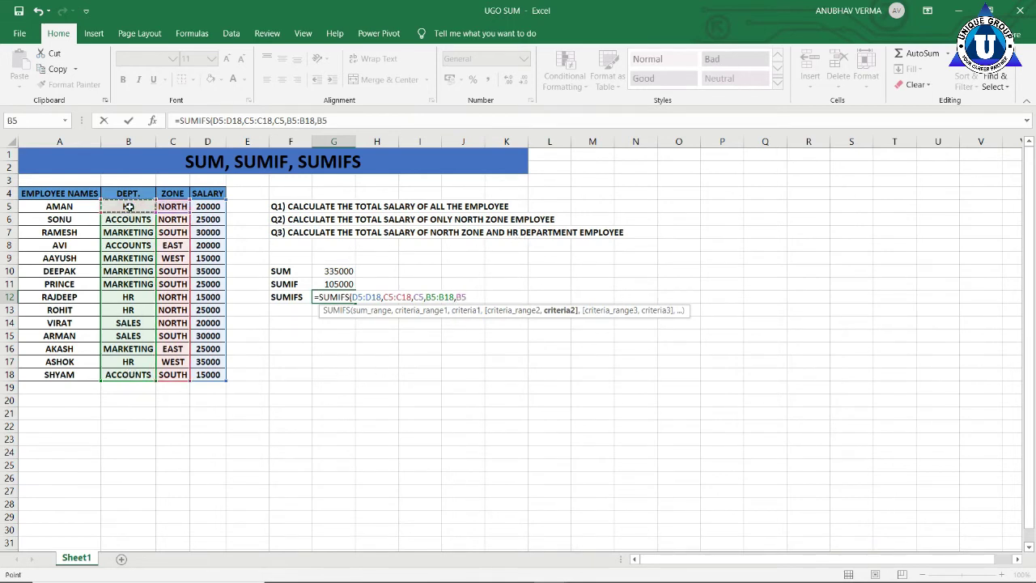
pyautogui.write(')')
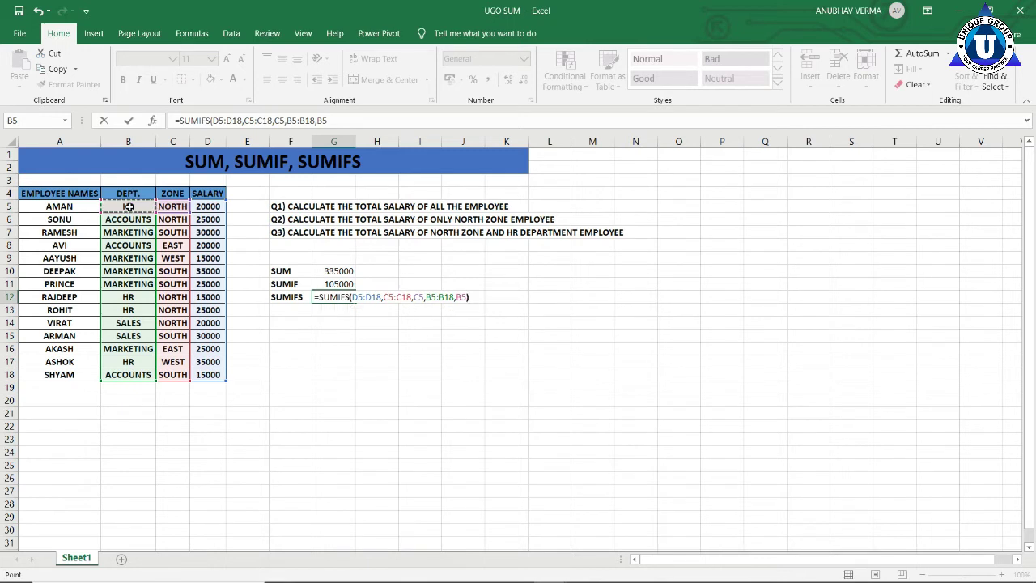
pyautogui.press('Return')
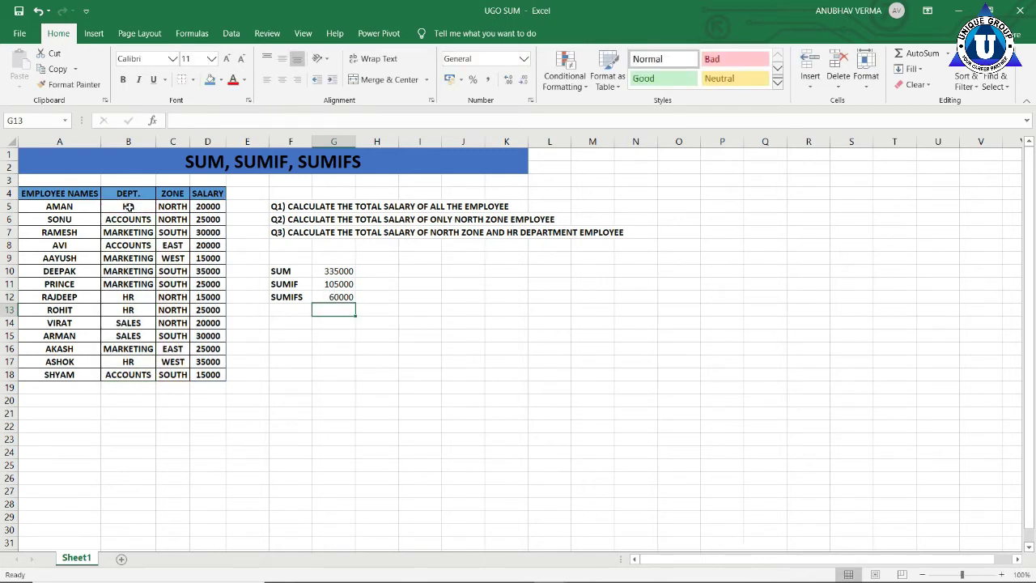
pyautogui.click(345, 297)
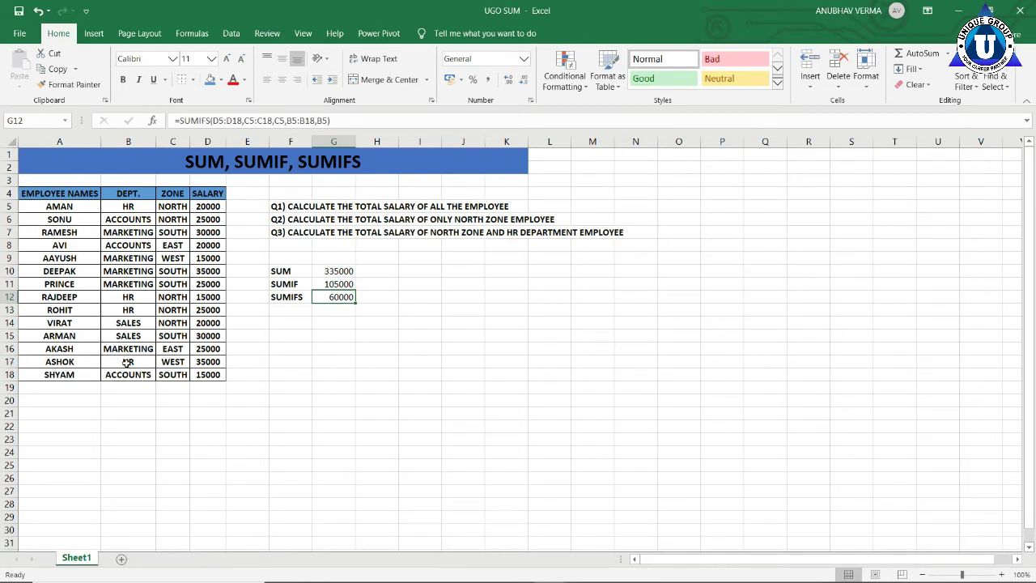
pyautogui.click(171, 363)
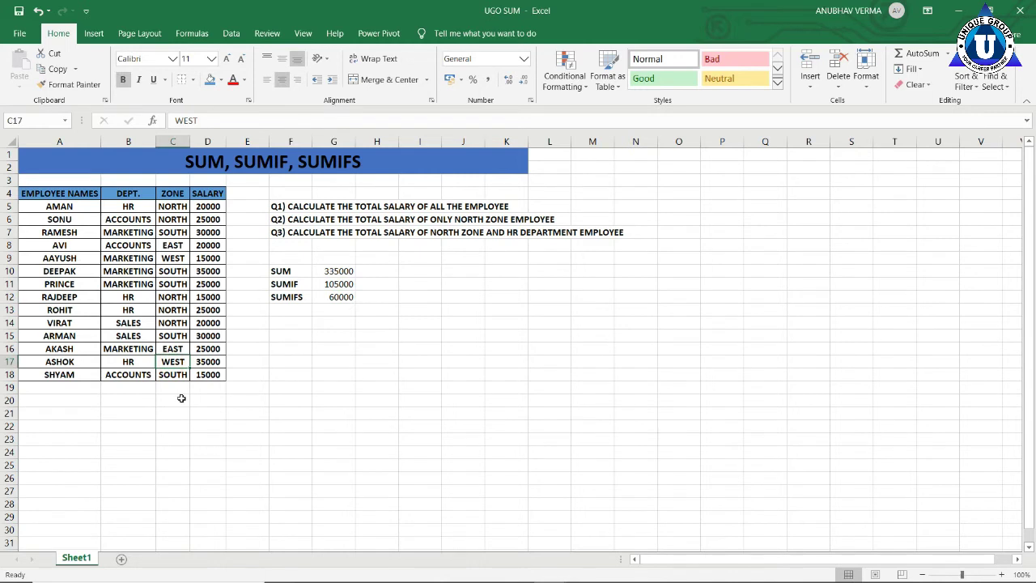